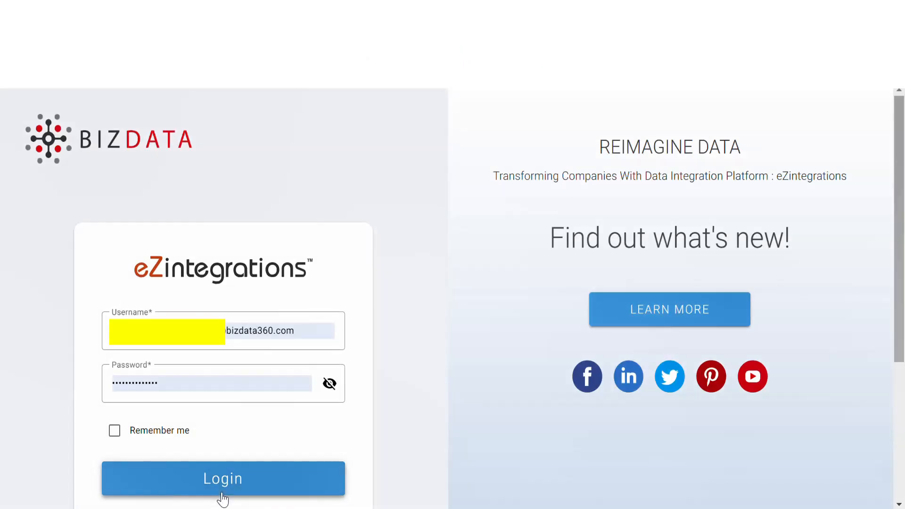
# Log in and start a new integration bridge from the eZintegrations bridge list
pyautogui.click(223, 479)
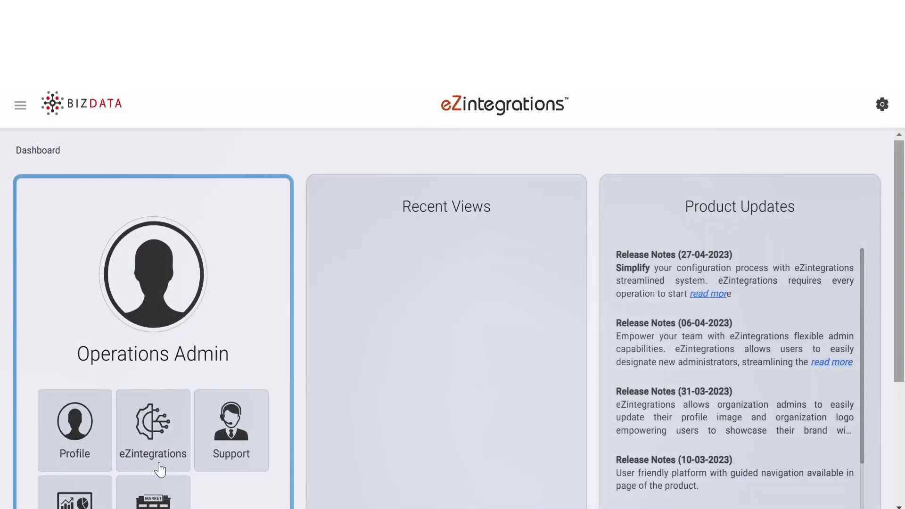
pyautogui.click(160, 466)
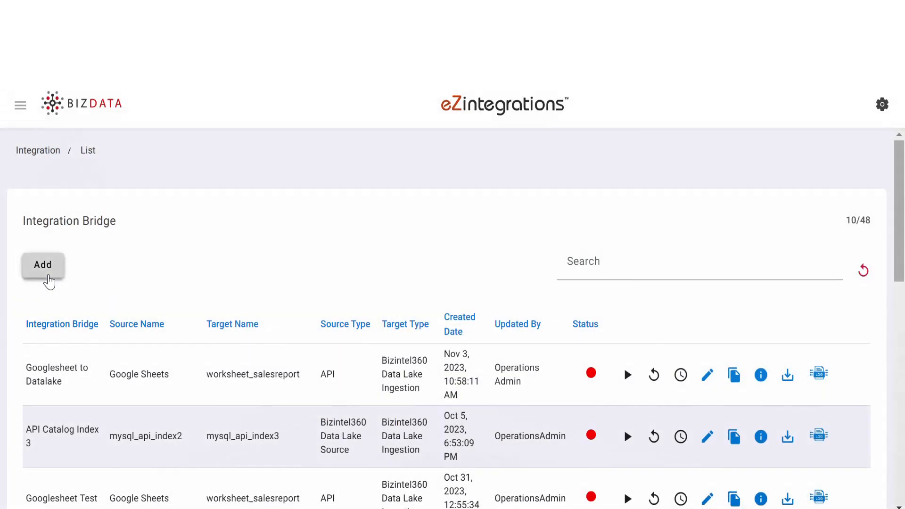
pyautogui.click(49, 282)
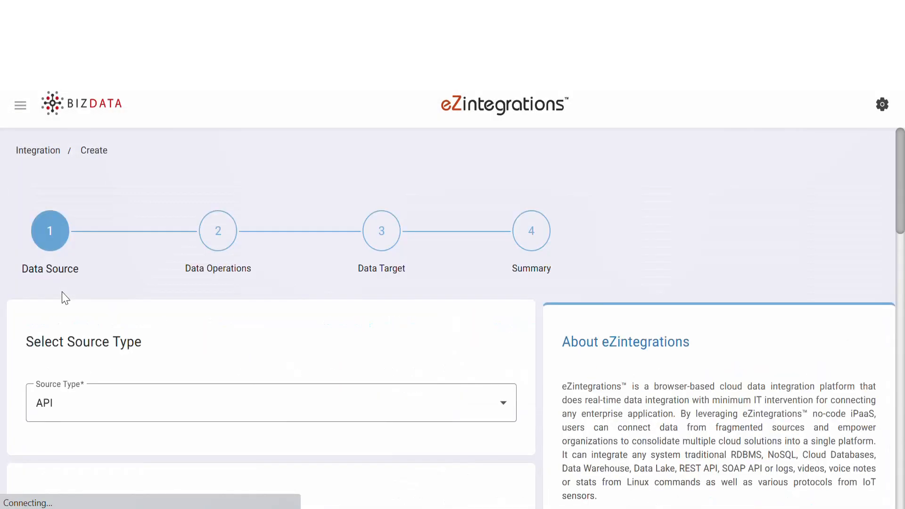
pyautogui.scroll(-2, 87, 287)
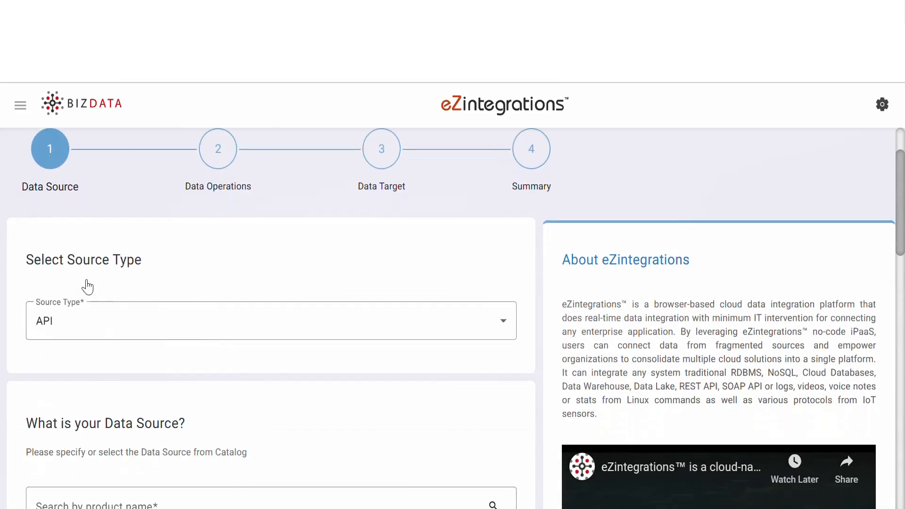
# Set the source to API, with Humanoid as product and its List Users GET business object
pyautogui.click(55, 318)
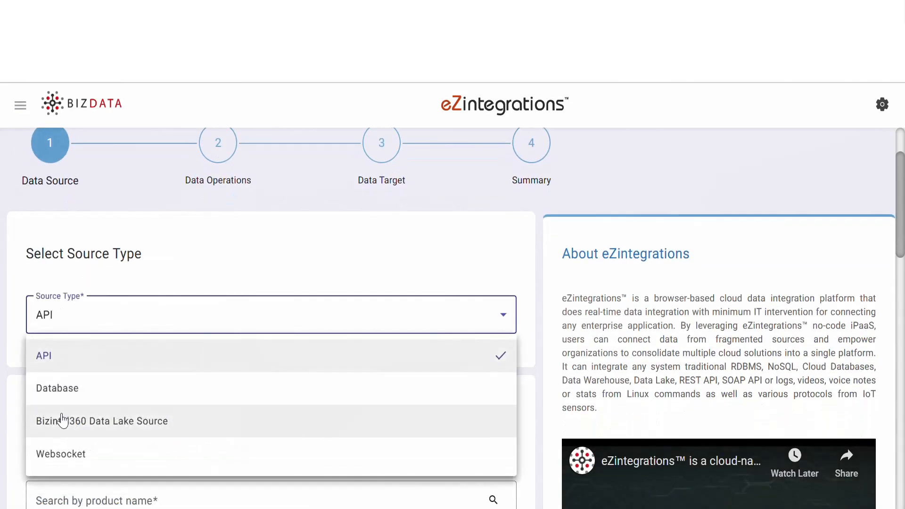
pyautogui.click(62, 359)
pyautogui.scroll(-5, 101, 457)
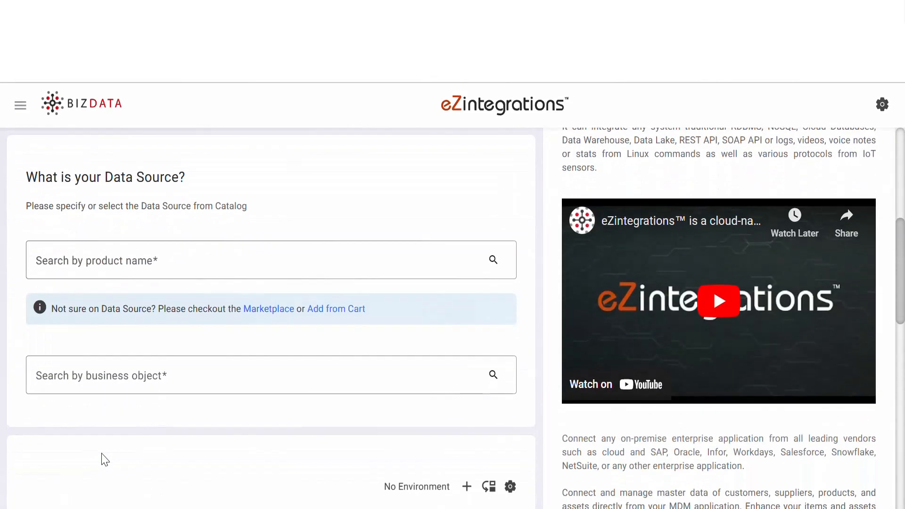
pyautogui.click(101, 256)
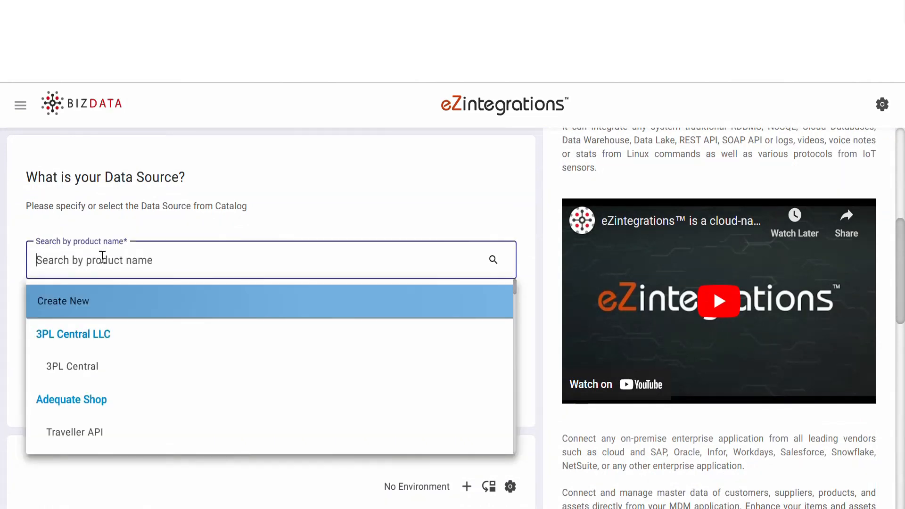
pyautogui.write('hum')
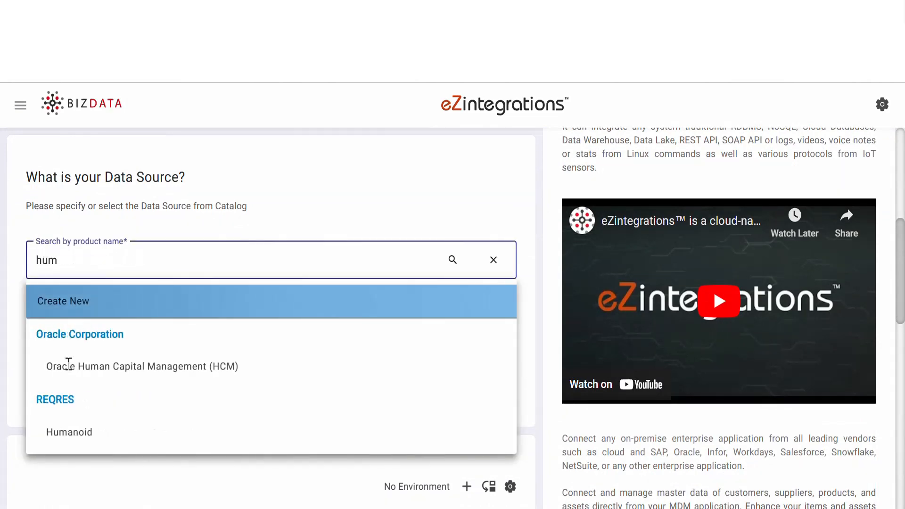
pyautogui.click(62, 431)
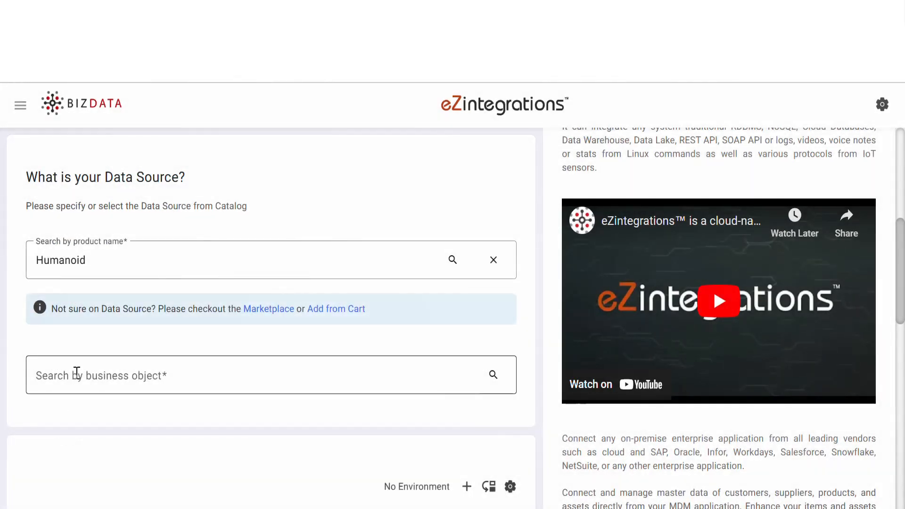
pyautogui.click(76, 375)
pyautogui.click(90, 417)
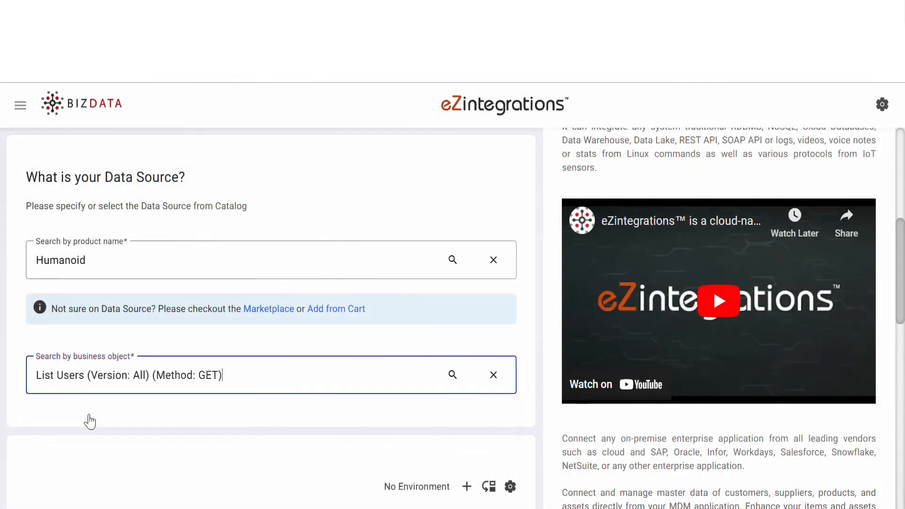
pyautogui.scroll(-6, 95, 453)
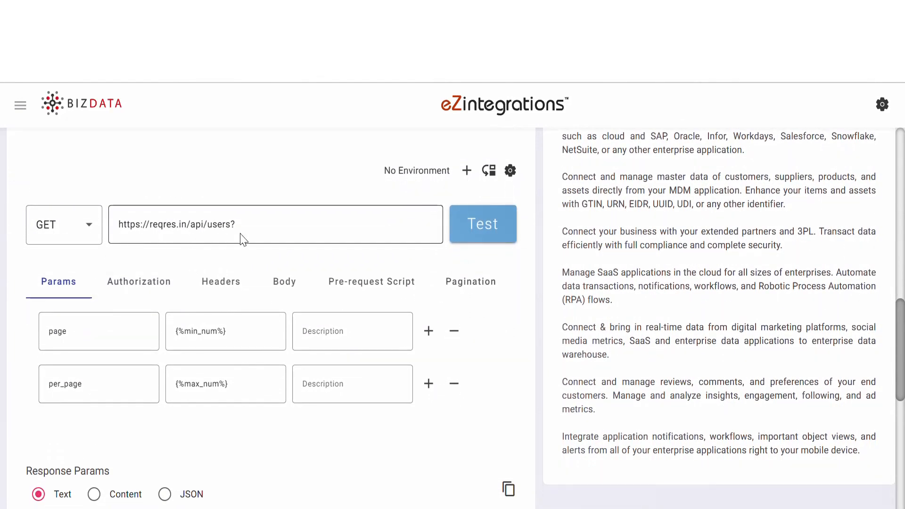
# Test the List Users request and check the Status 200 JSON: page 1, 6 per page, 12 users
pyautogui.click(481, 227)
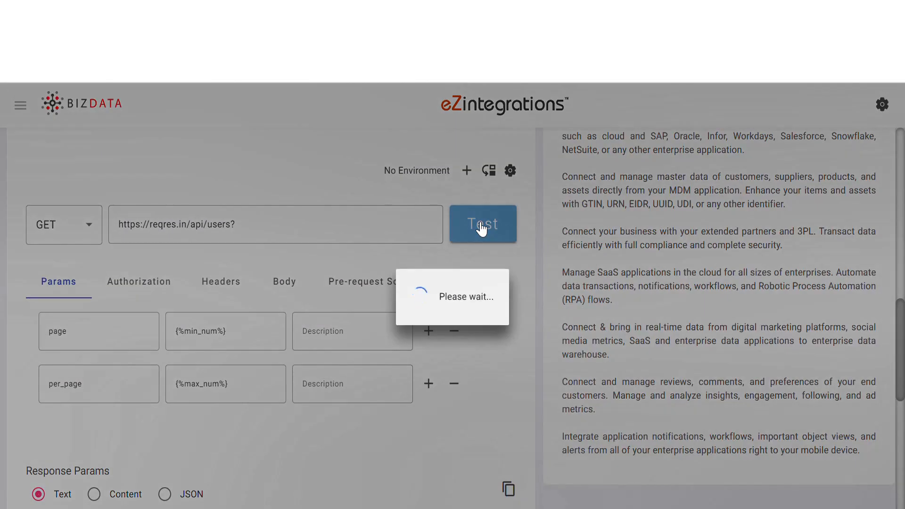
pyautogui.scroll(-4, 485, 409)
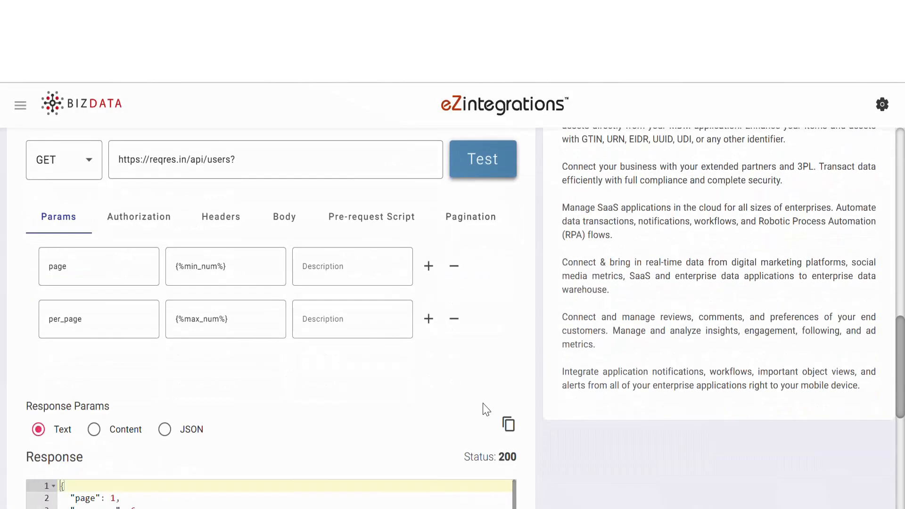
pyautogui.scroll(-3, 486, 410)
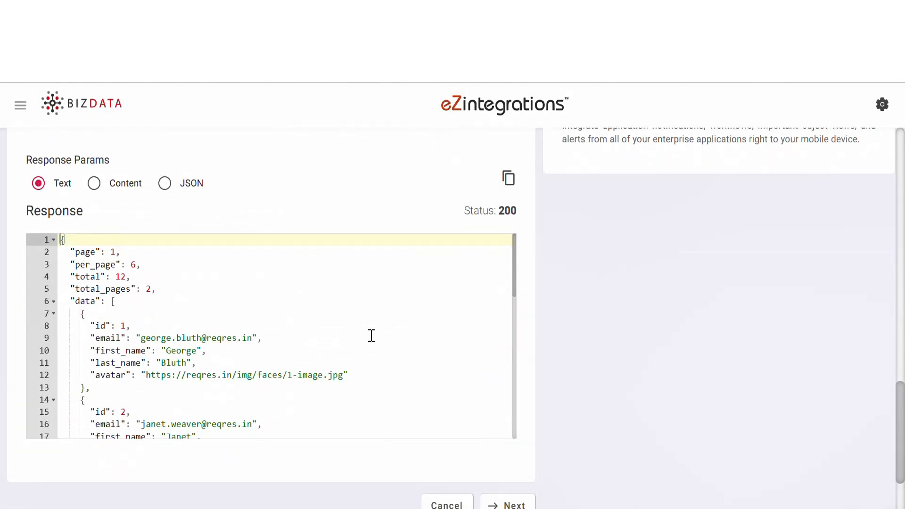
pyautogui.scroll(-5, 372, 336)
pyautogui.scroll(5, 371, 336)
pyautogui.scroll(6, 648, 292)
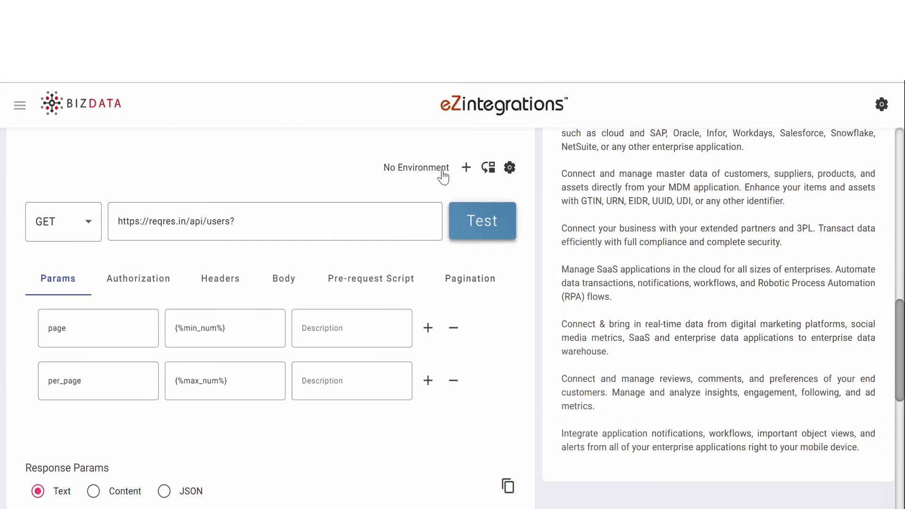
pyautogui.click(467, 169)
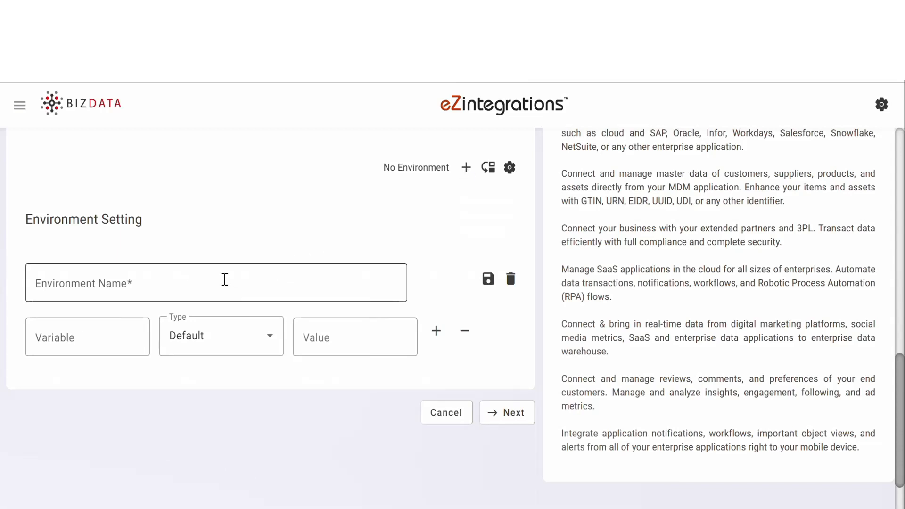
pyautogui.click(225, 280)
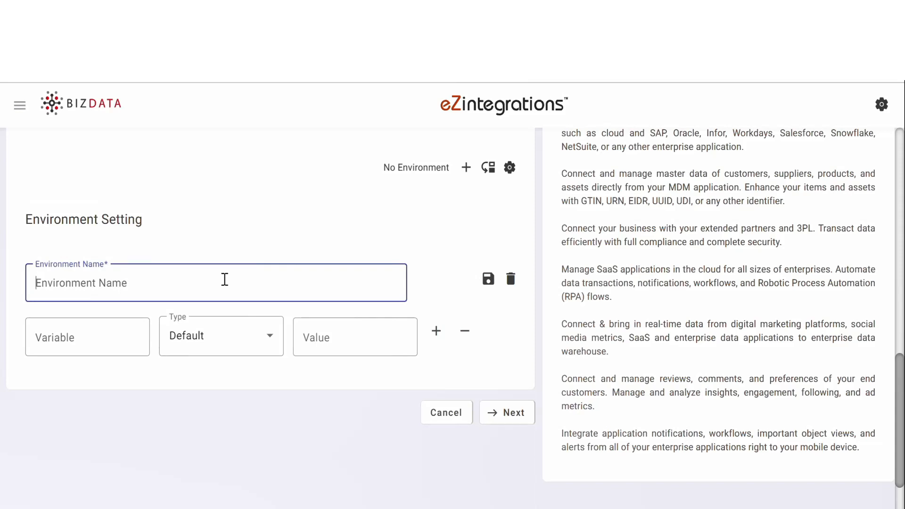
pyautogui.write('Producti')
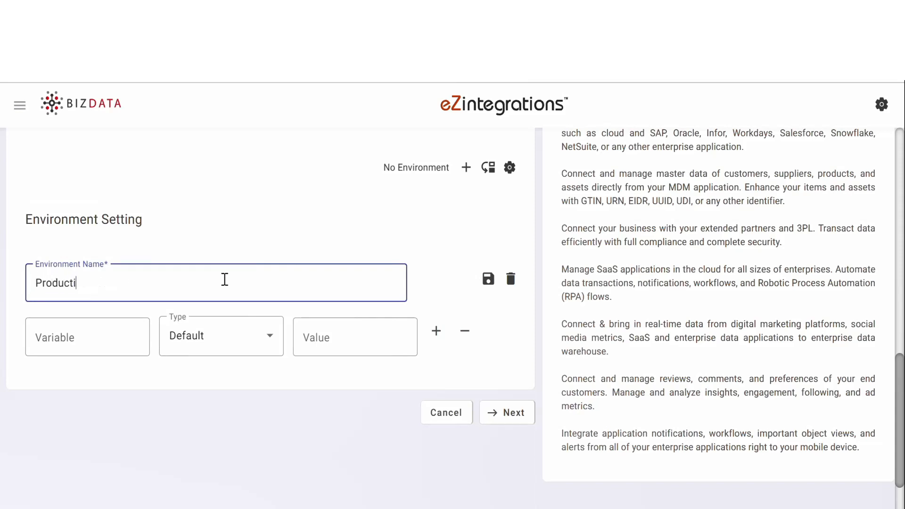
pyautogui.write('on')
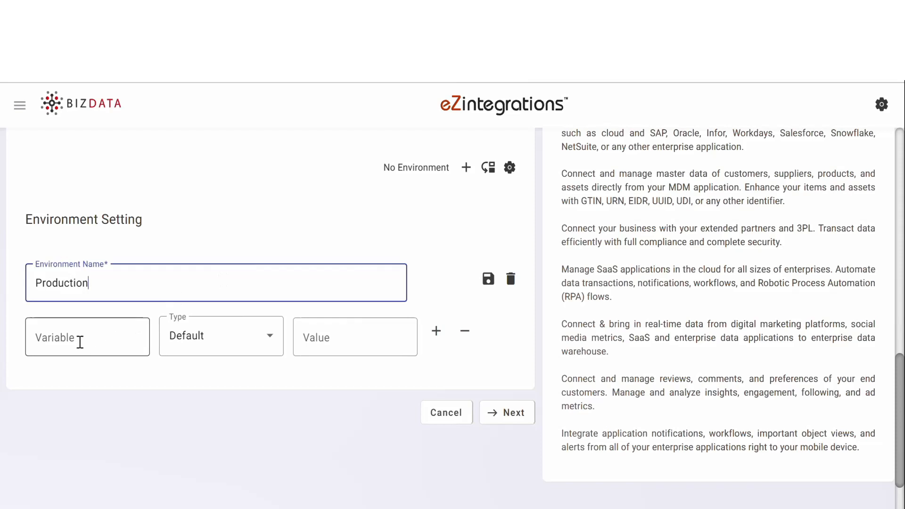
pyautogui.click(78, 338)
pyautogui.write('Ba')
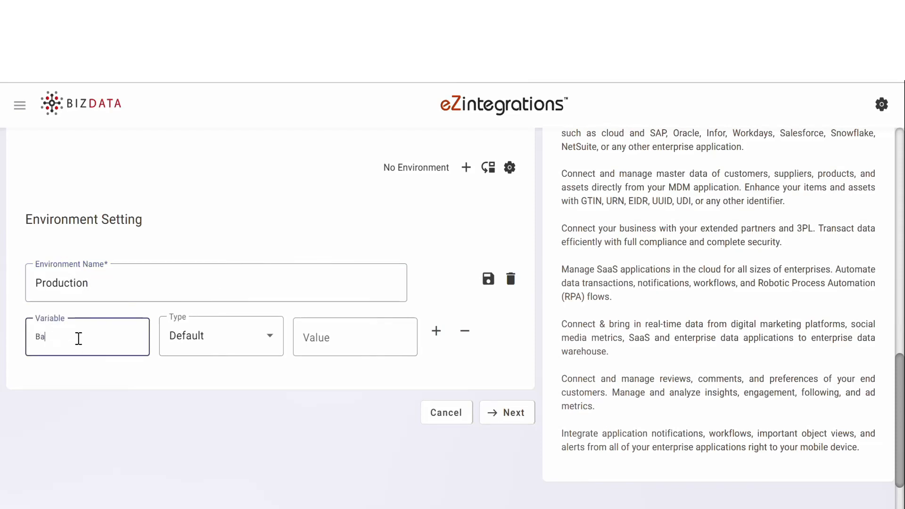
pyautogui.write('se_URL')
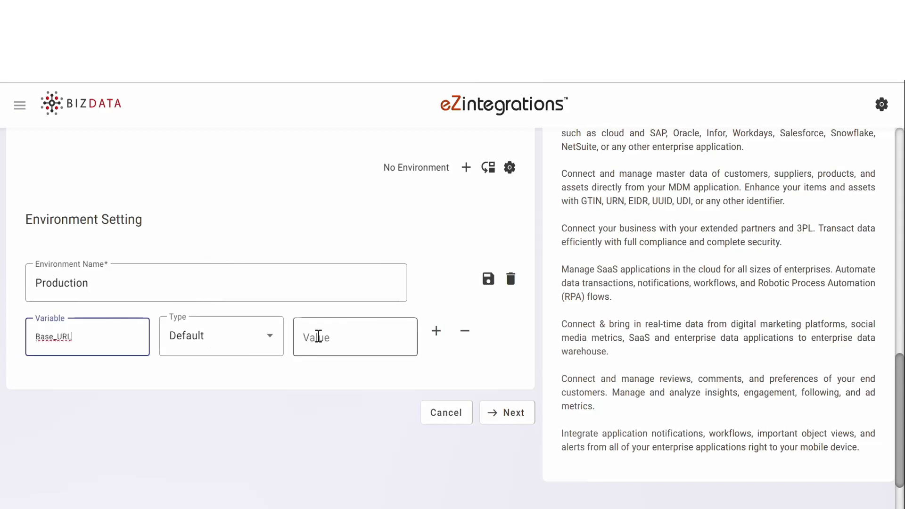
pyautogui.click(318, 336)
pyautogui.write('https://reqres.in')
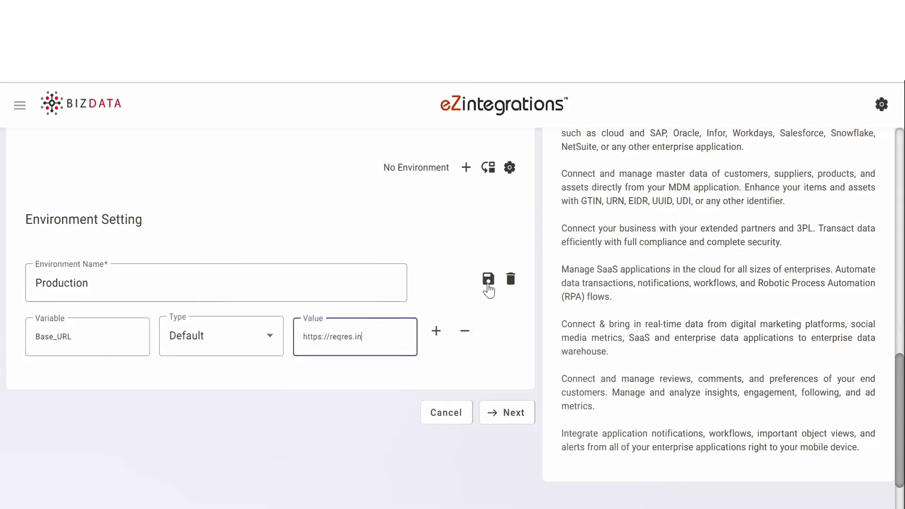
pyautogui.click(488, 285)
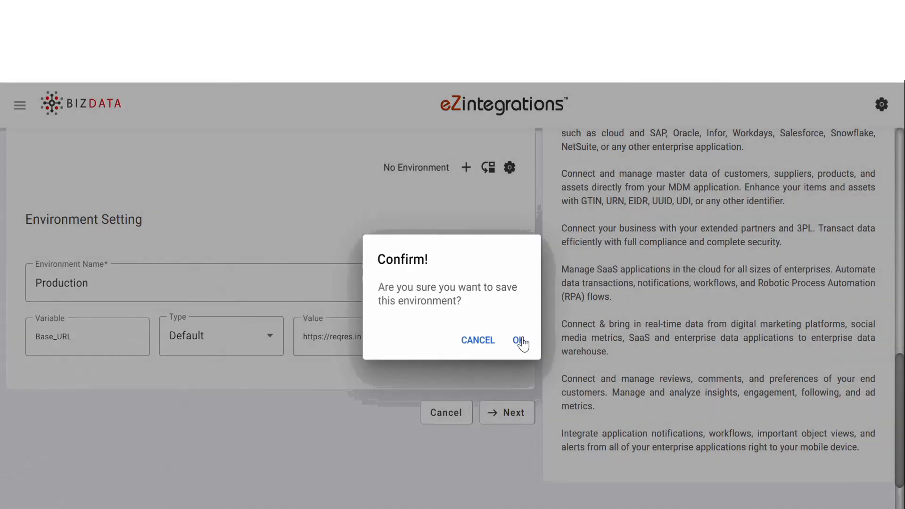
pyautogui.click(519, 340)
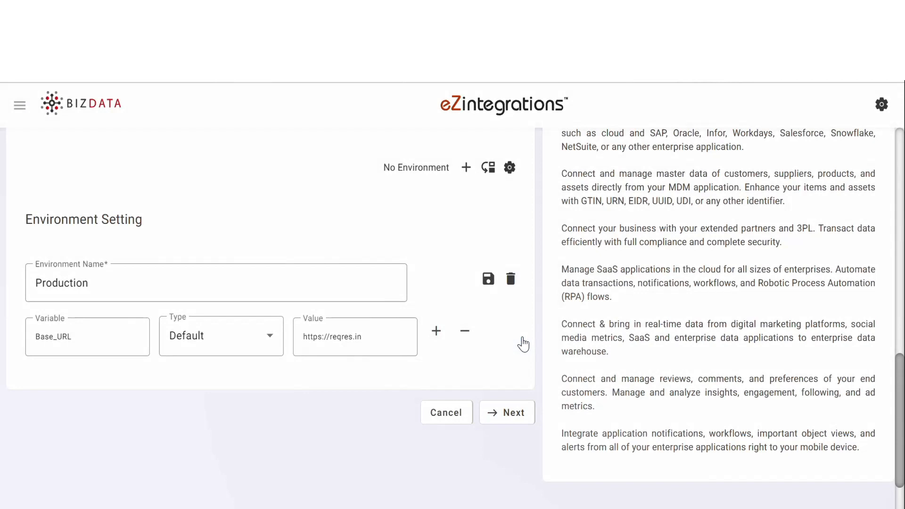
pyautogui.click(492, 171)
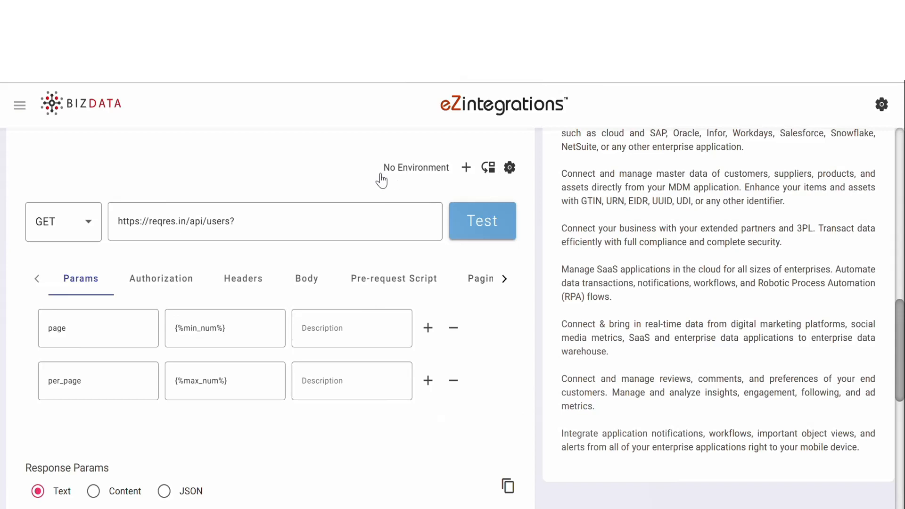
pyautogui.click(509, 170)
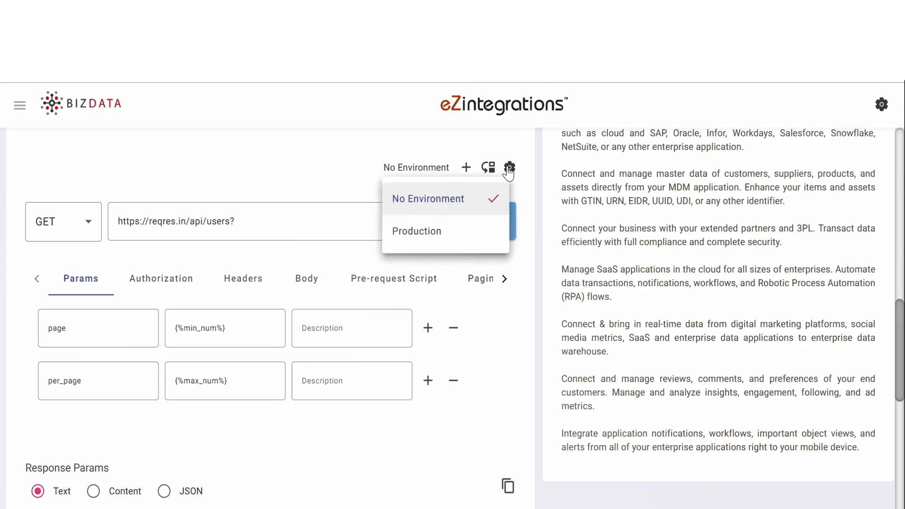
pyautogui.click(439, 231)
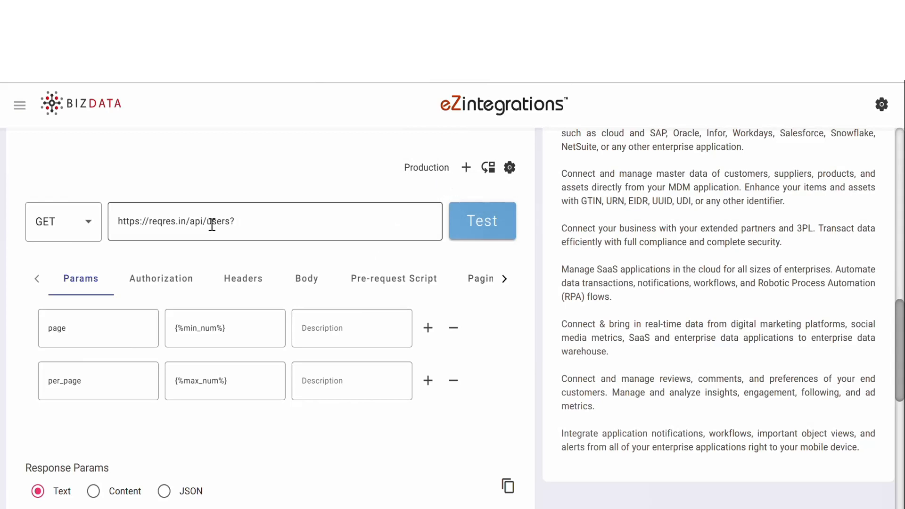
pyautogui.moveTo(187, 222); pyautogui.dragTo(105, 228)
pyautogui.press('BackSpace')
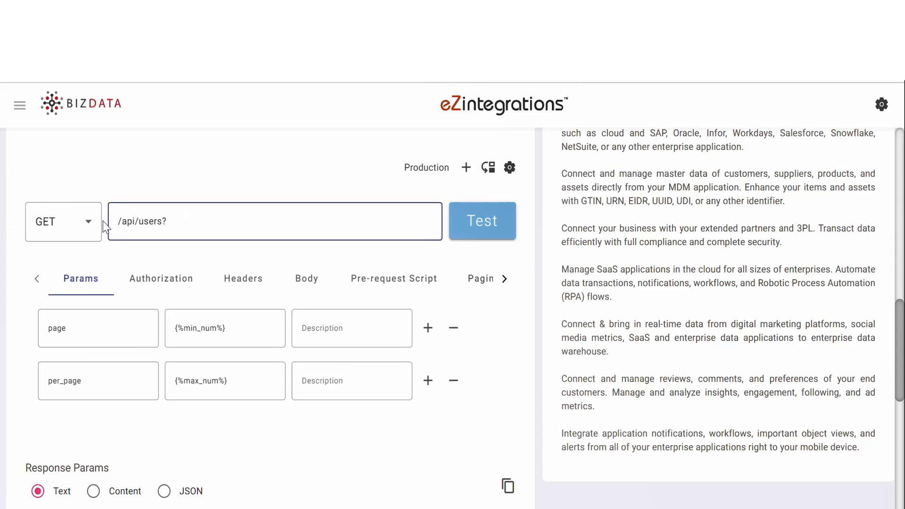
pyautogui.write('{{Base_')
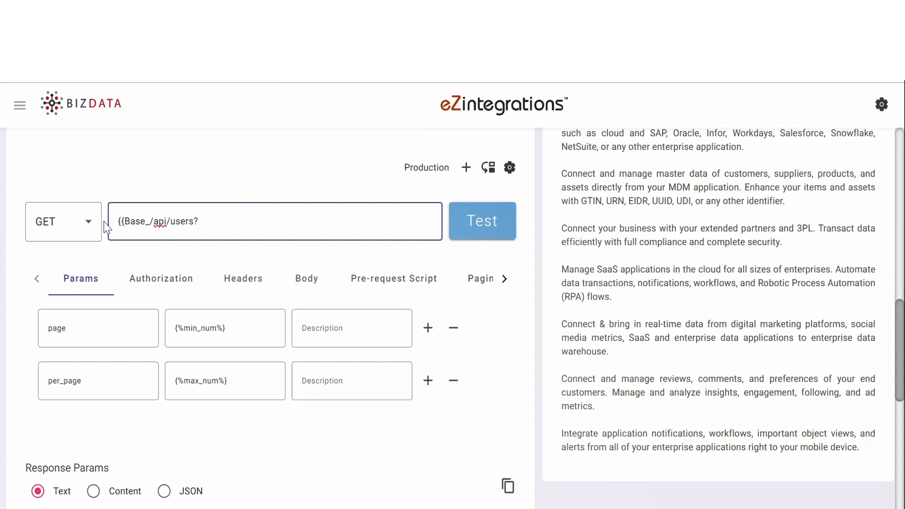
pyautogui.write('URL')
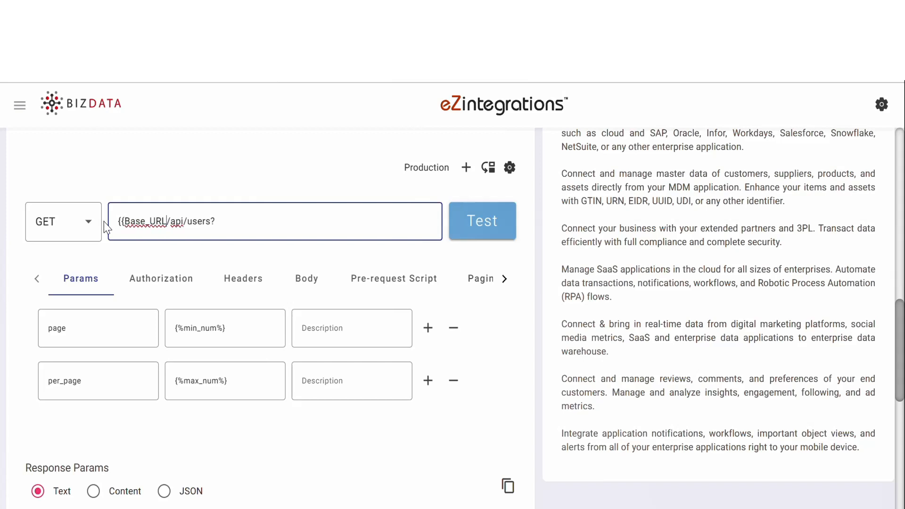
pyautogui.write('}}')
pyautogui.click(482, 237)
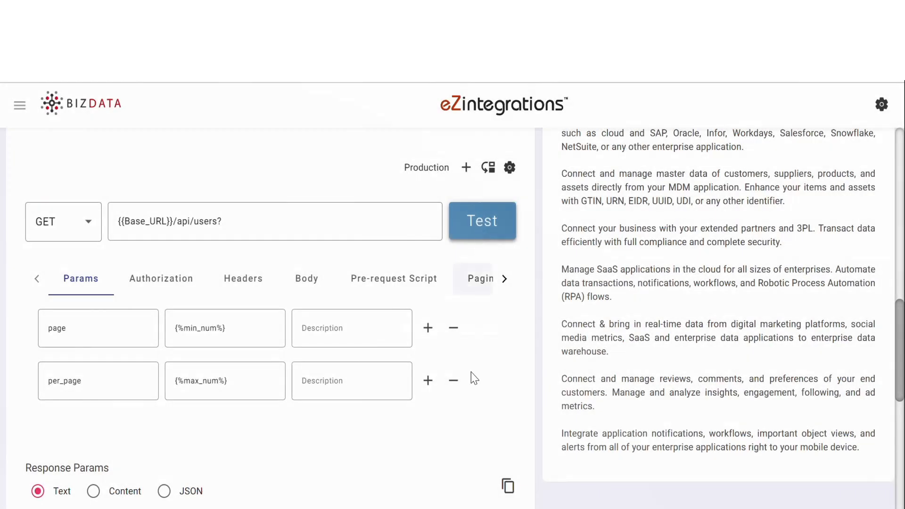
pyautogui.scroll(-3, 471, 390)
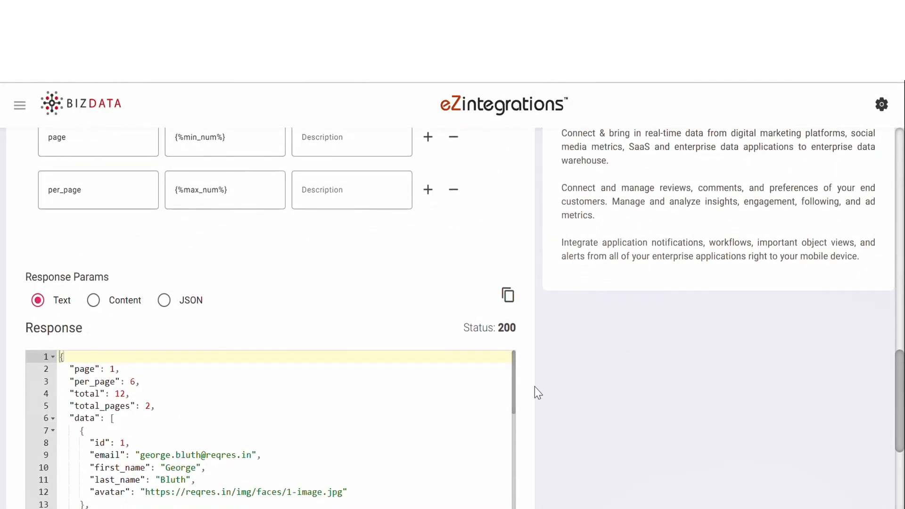
pyautogui.scroll(-2, 590, 398)
pyautogui.scroll(-7, 287, 444)
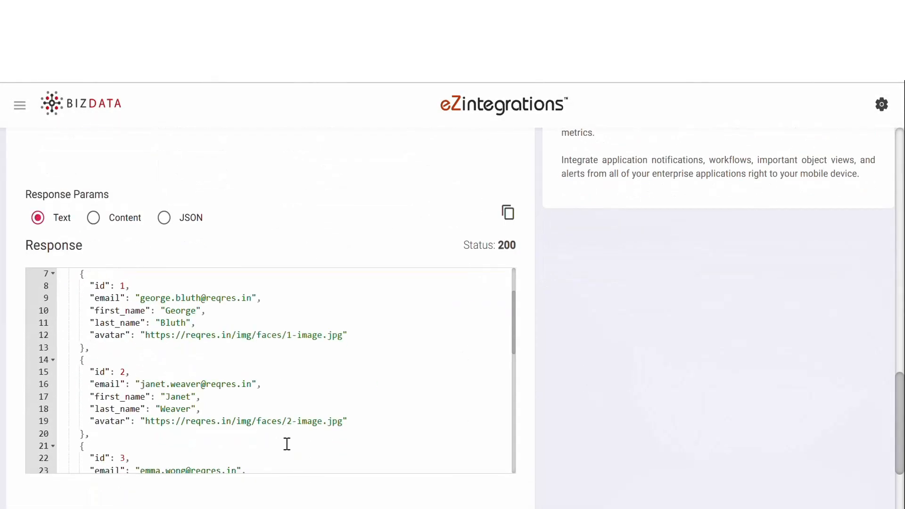
pyautogui.scroll(9, 287, 444)
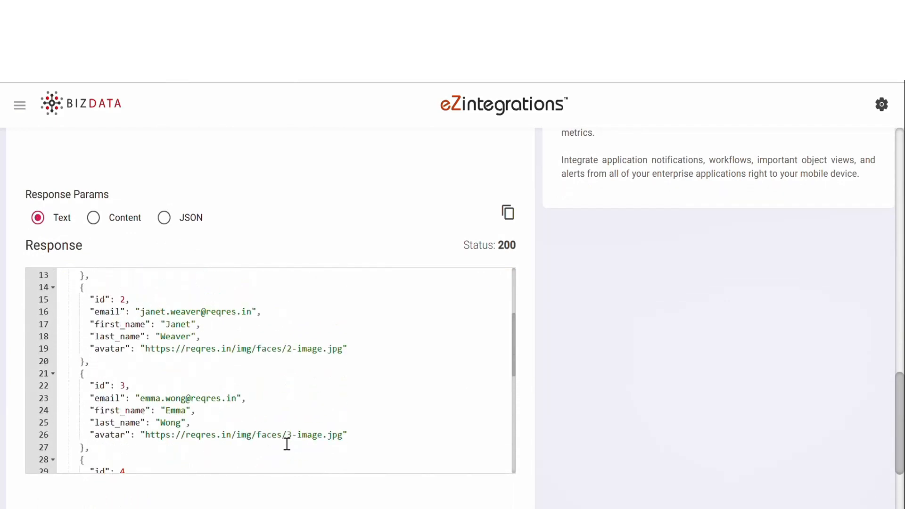
pyautogui.scroll(5, 599, 369)
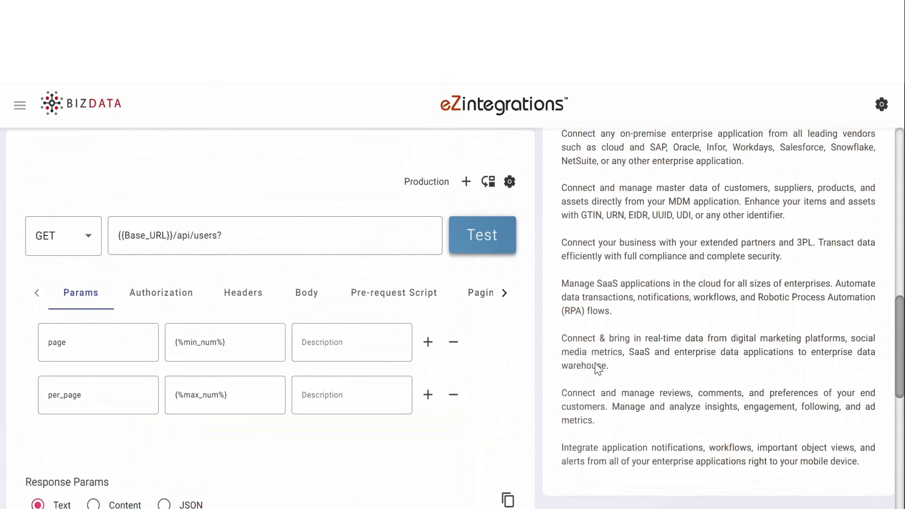
pyautogui.click(467, 183)
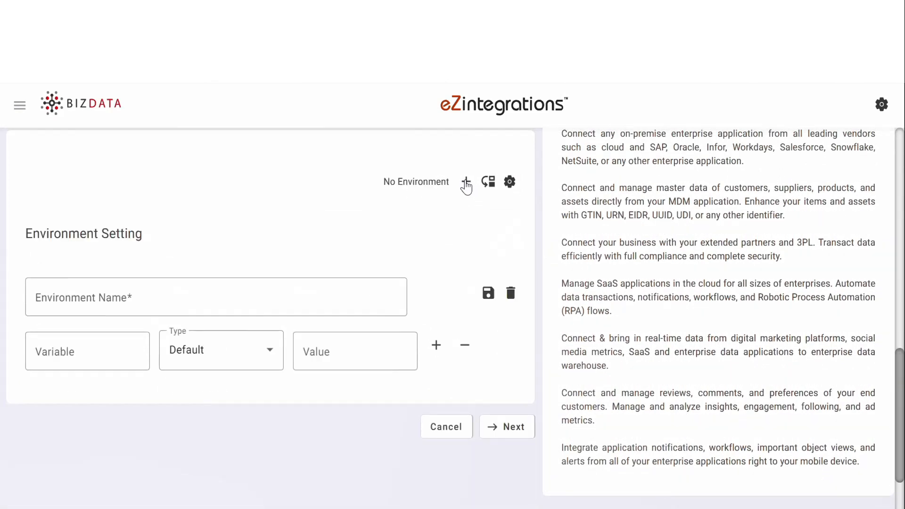
pyautogui.click(239, 295)
pyautogui.press('BackSpace')
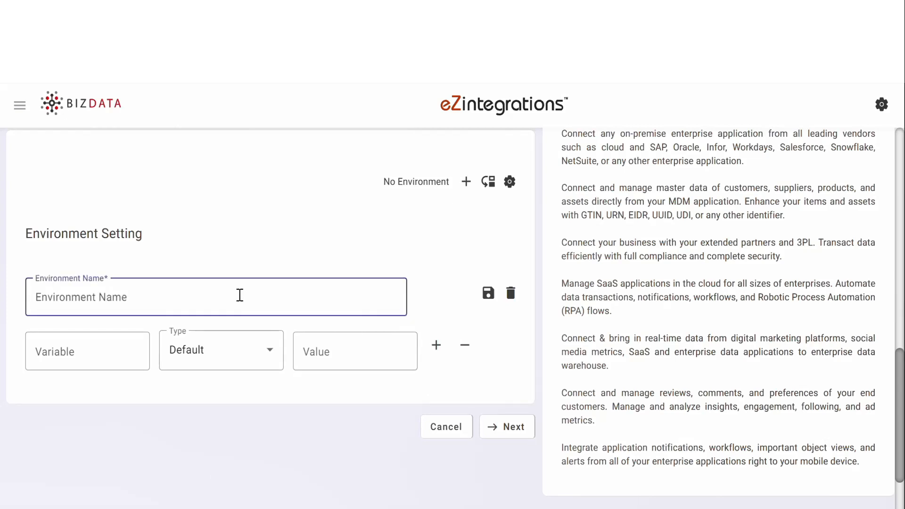
pyautogui.write('Testing')
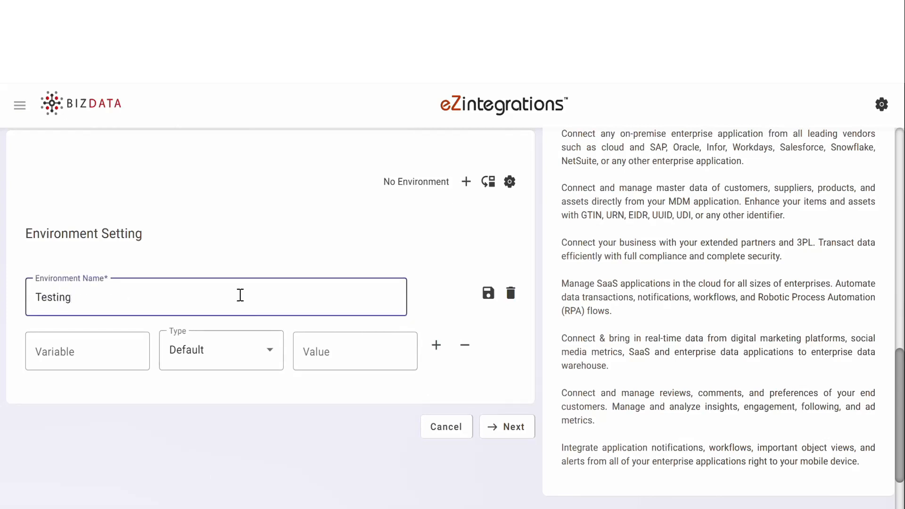
pyautogui.click(106, 348)
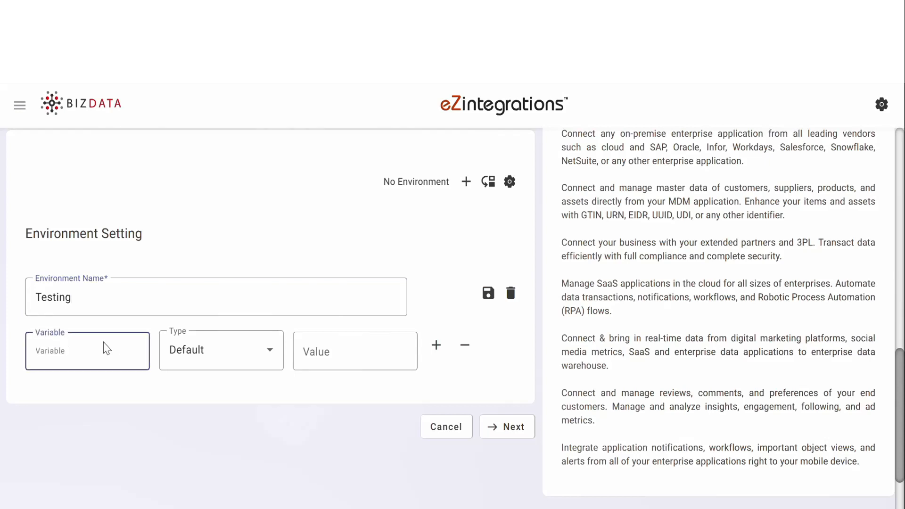
pyautogui.write('Base_URL')
pyautogui.click(346, 351)
pyautogui.hotkey('ctrl', 'v')
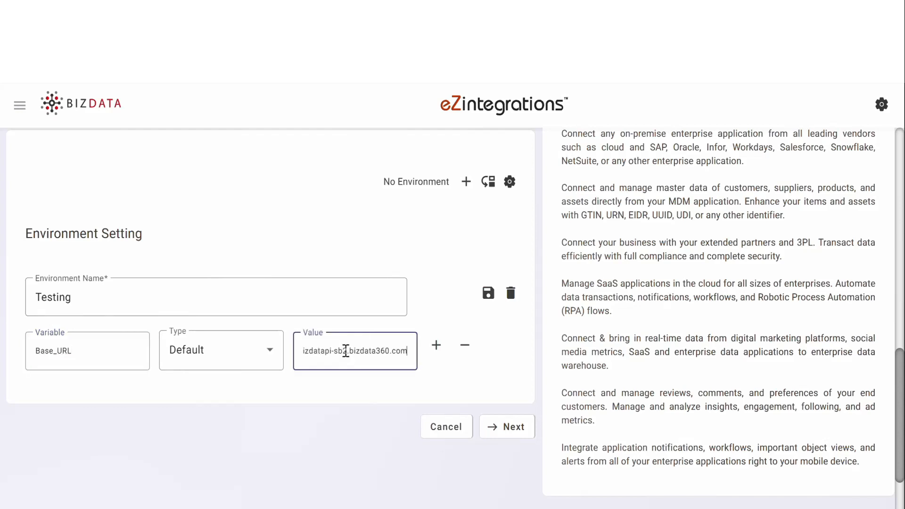
pyautogui.press('Left')
pyautogui.press('Left')
pyautogui.press('Left')
pyautogui.press('Left')
pyautogui.press('Left')
pyautogui.press('Left')
pyautogui.press('Left')
pyautogui.press('Left')
pyautogui.press('Left')
pyautogui.press('Left')
pyautogui.press('Left')
pyautogui.press('Left')
pyautogui.press('Left')
pyautogui.press('Left')
pyautogui.press('Left')
pyautogui.press('Left')
pyautogui.press('Left')
pyautogui.press('Left')
pyautogui.press('Left')
pyautogui.press('Left')
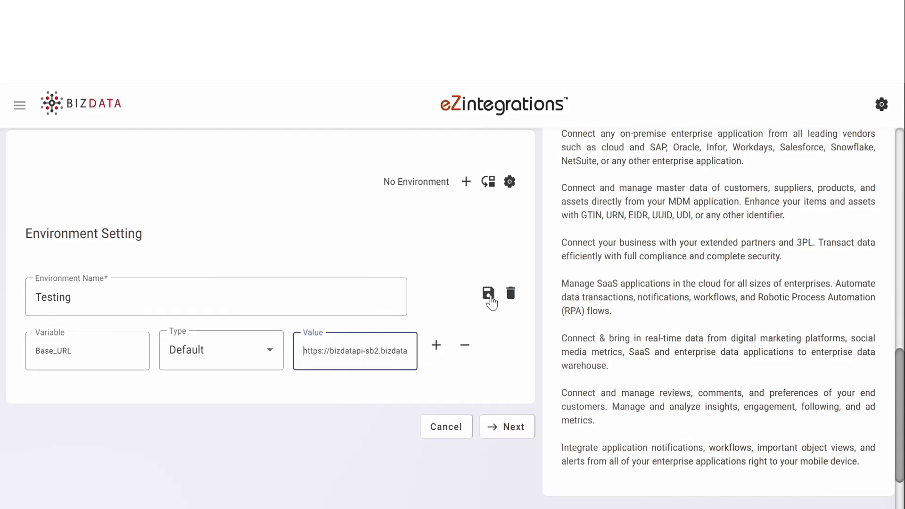
pyautogui.click(488, 296)
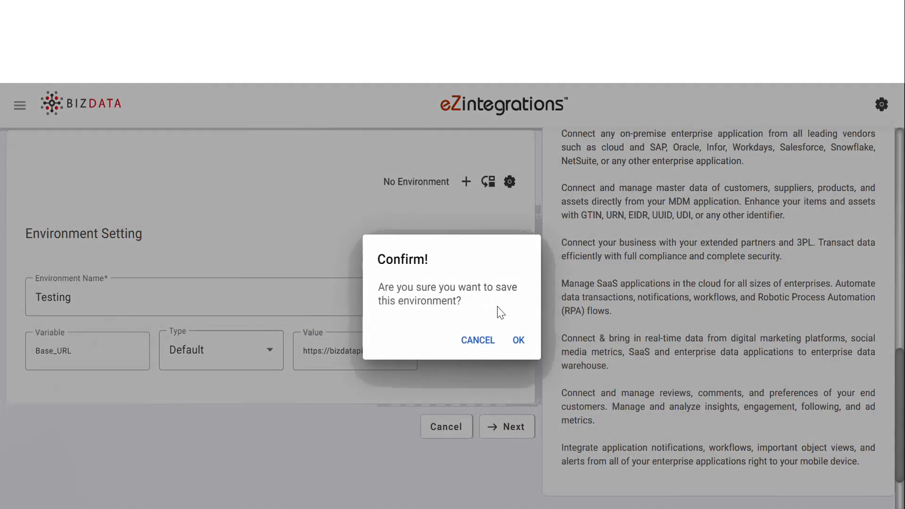
pyautogui.click(519, 341)
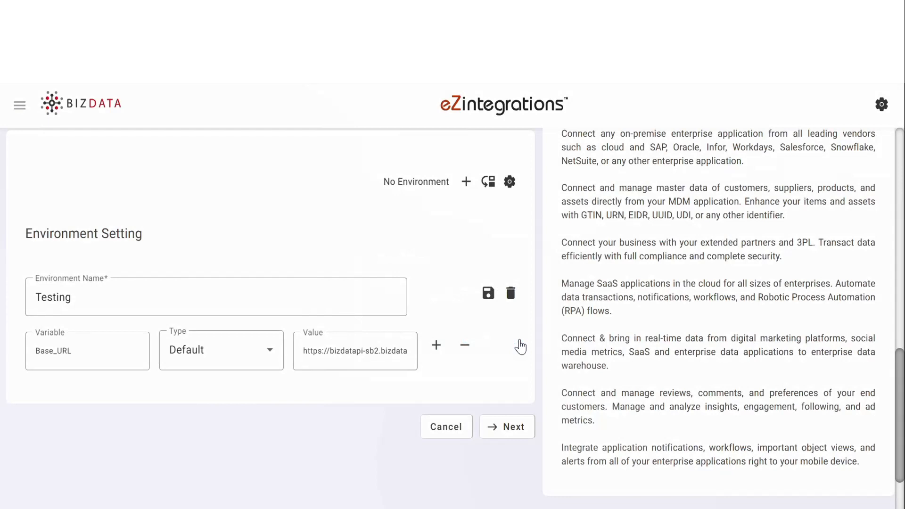
pyautogui.click(489, 190)
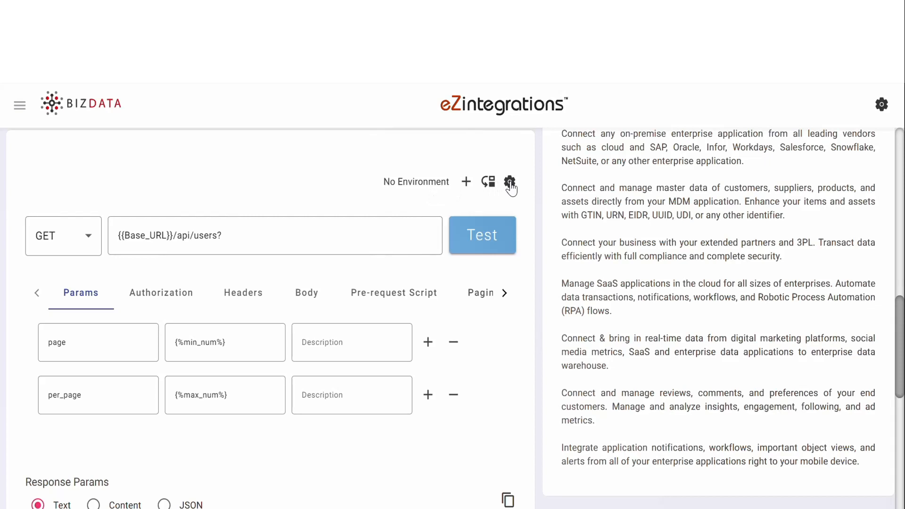
# Switch to the Testing environment, send the request, and review the 200 response listing users test1–test3
pyautogui.click(510, 183)
pyautogui.click(437, 282)
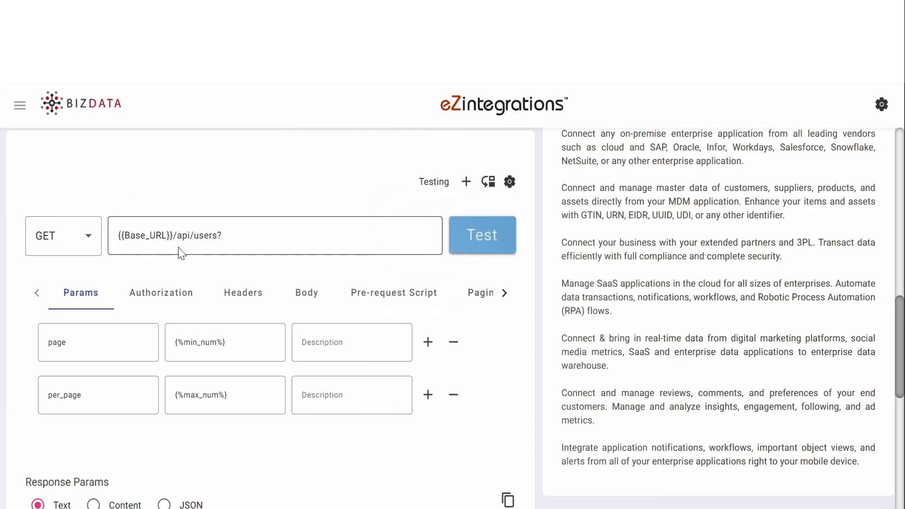
pyautogui.click(479, 253)
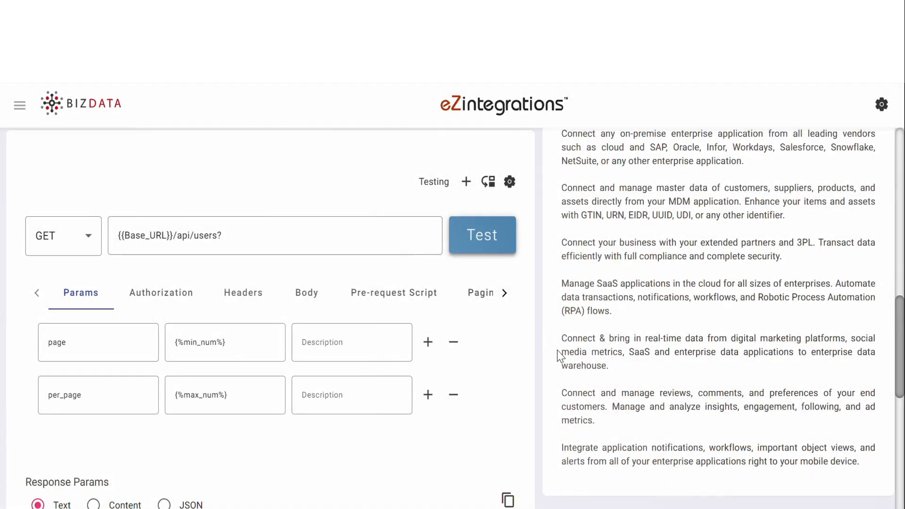
pyautogui.scroll(-5, 558, 354)
pyautogui.scroll(-1, 560, 356)
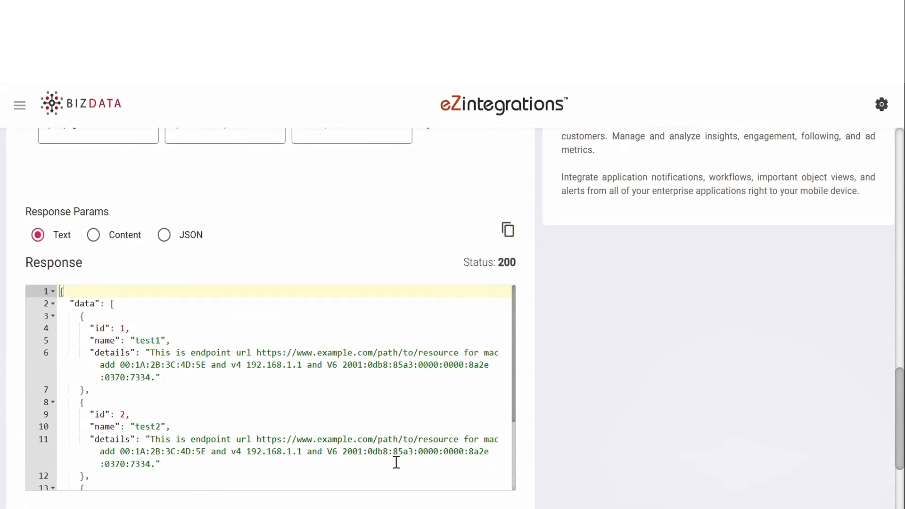
pyautogui.scroll(-4, 396, 463)
pyautogui.scroll(5, 396, 463)
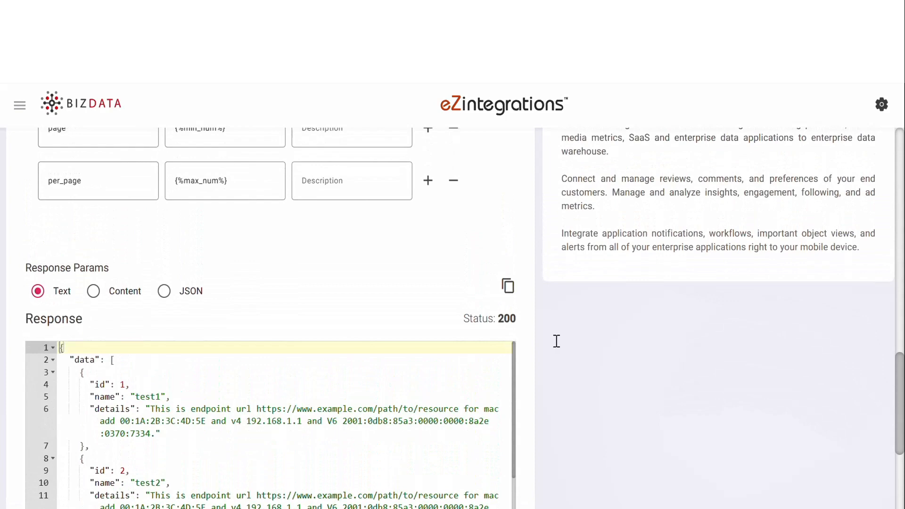
pyautogui.scroll(5, 603, 304)
pyautogui.scroll(-1, 606, 304)
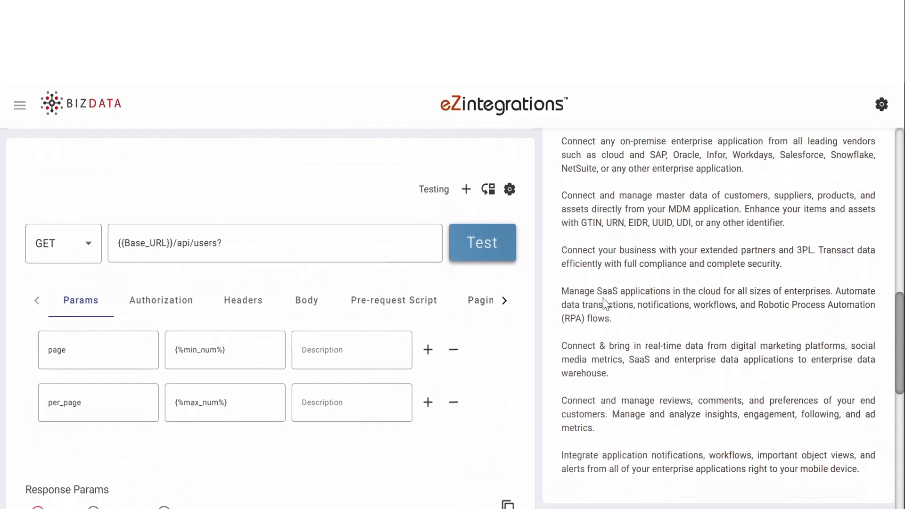
# Draft a QA environment with a Base_URL variable holding the pasted sandbox URL
pyautogui.click(466, 178)
pyautogui.click(245, 288)
pyautogui.write('QA')
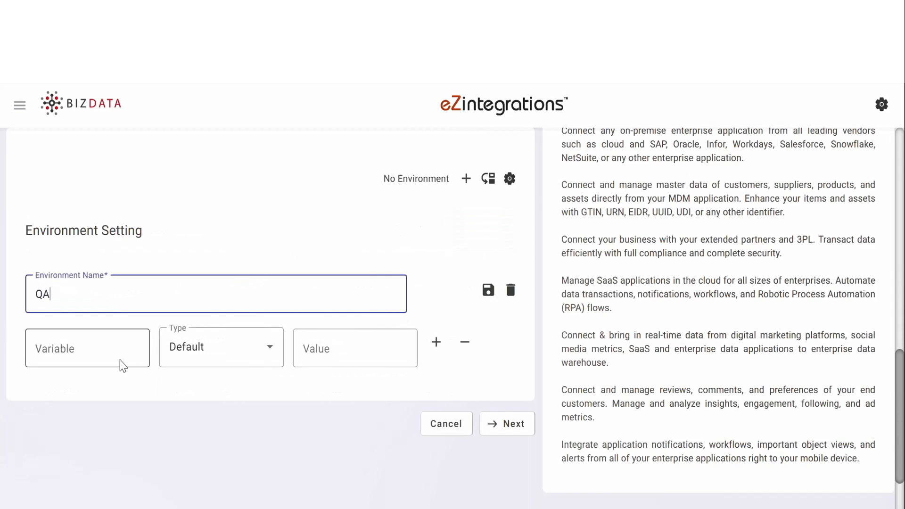
pyautogui.click(99, 348)
pyautogui.write('Base_')
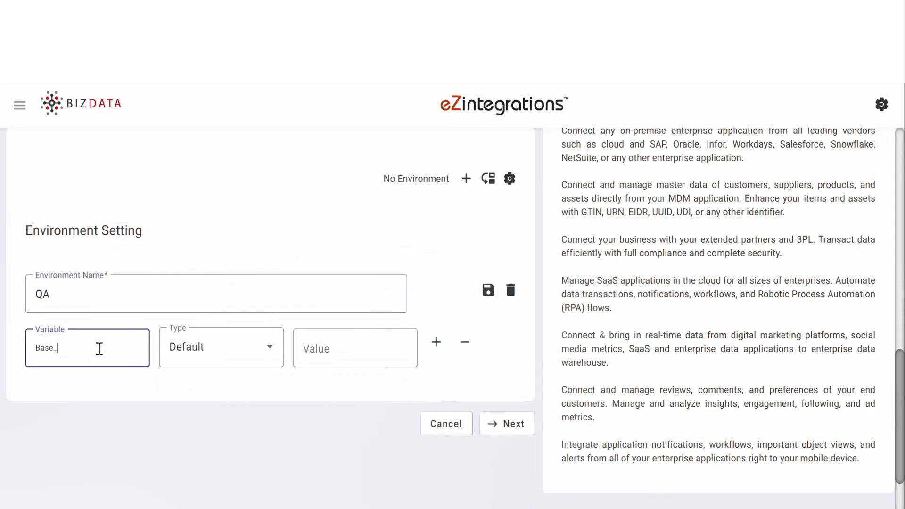
pyautogui.write('URL')
pyautogui.click(325, 345)
pyautogui.write('https://bizdatapi-sb2.bizdata.com')
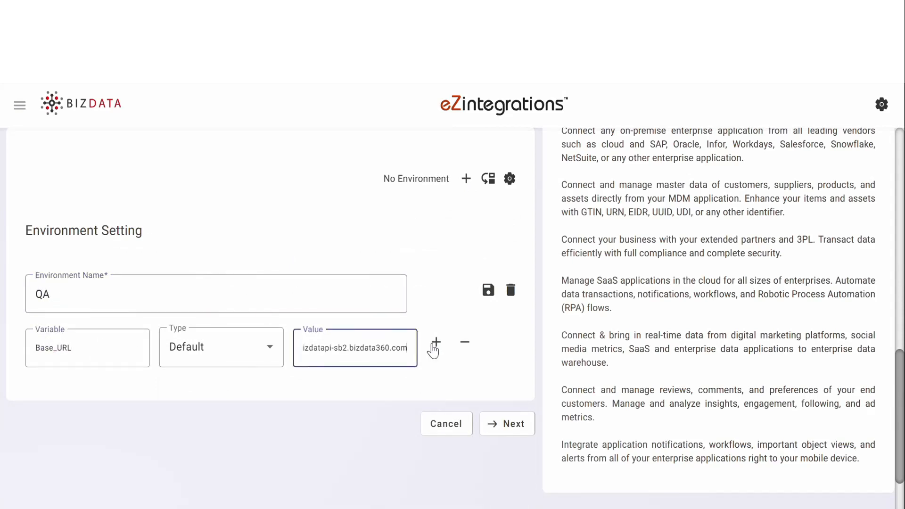
pyautogui.click(436, 343)
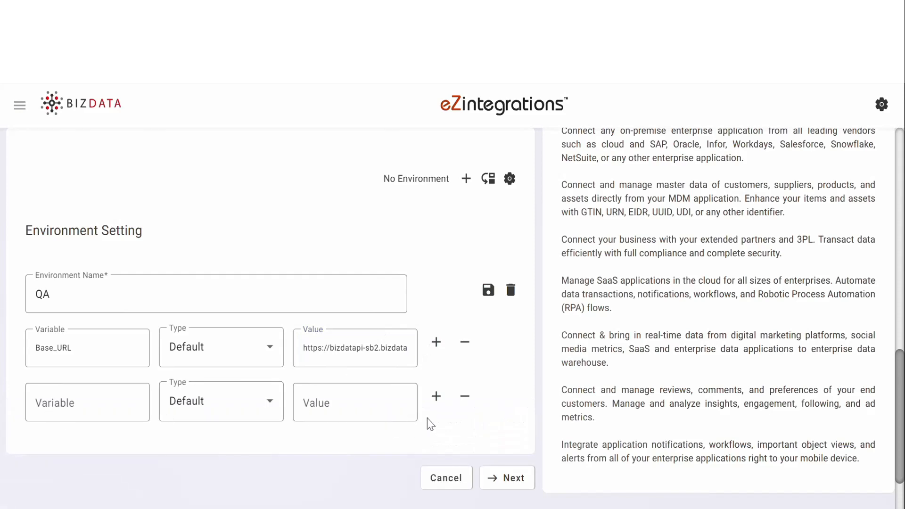
# Delete the unsaved QA environment and close the environment settings
pyautogui.click(511, 291)
pyautogui.click(518, 342)
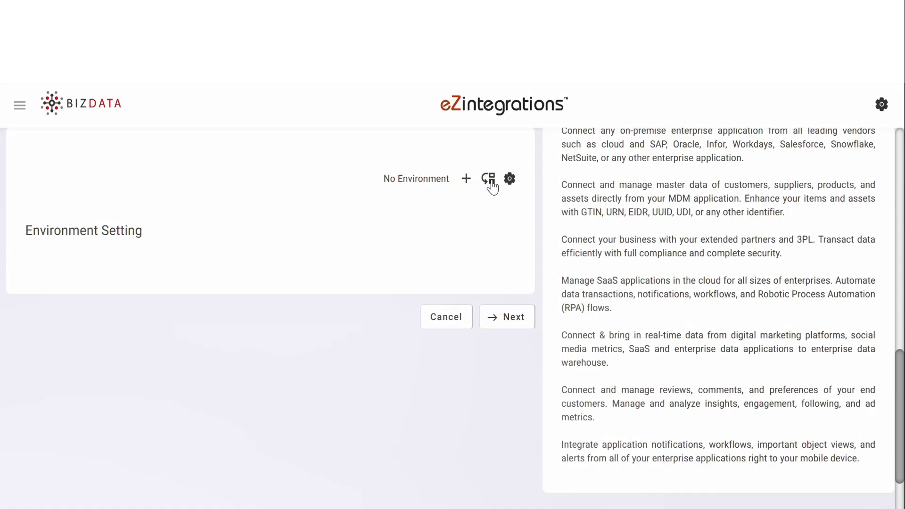
pyautogui.click(490, 181)
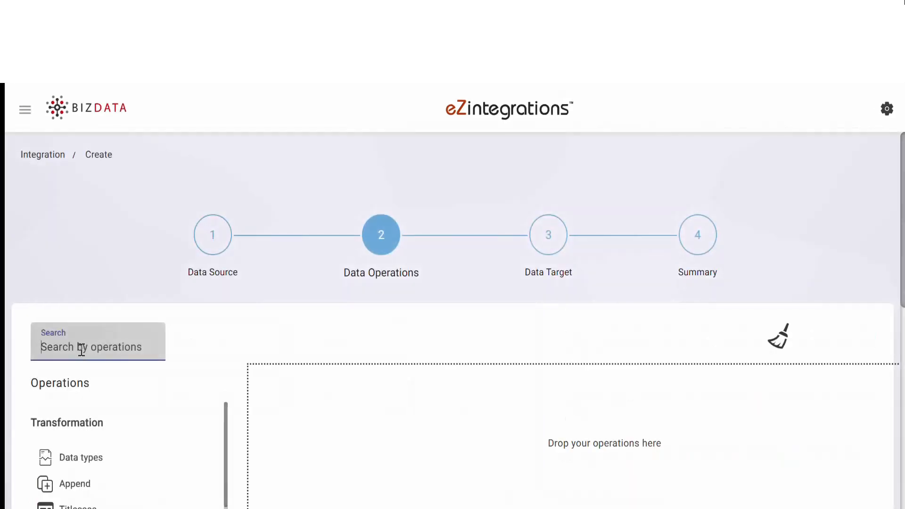
# Add the API operation to Data Operations, view its Test settings, then proceed to Data Target
pyautogui.write('API')
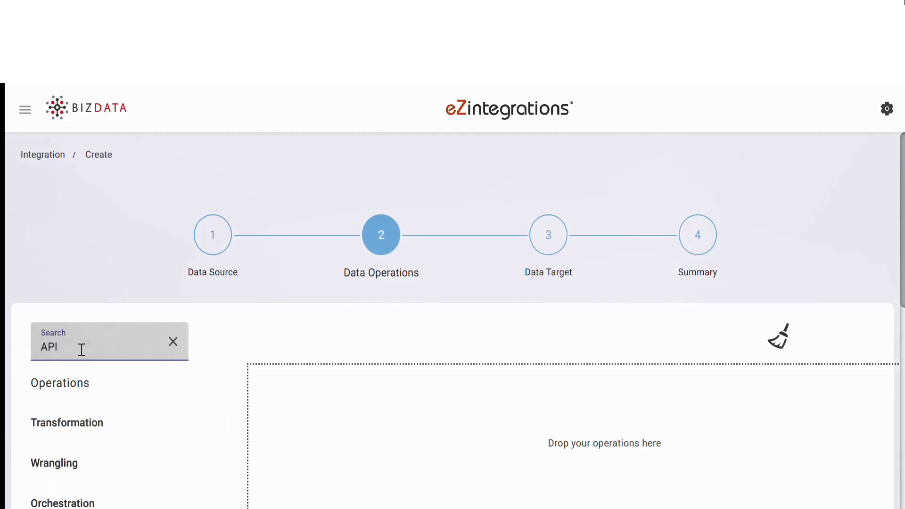
pyautogui.scroll(-2, 200, 434)
pyautogui.moveTo(41, 493); pyautogui.dragTo(426, 347)
pyautogui.scroll(-5, 437, 330)
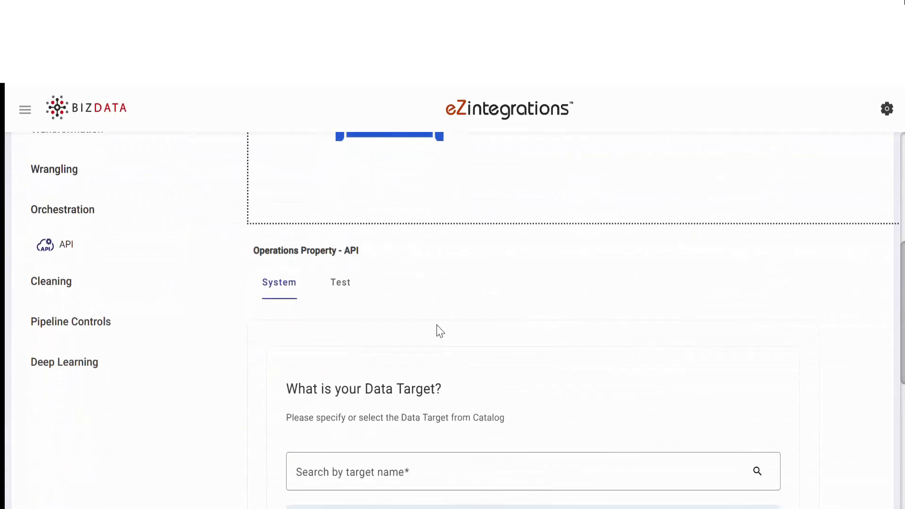
pyautogui.click(341, 283)
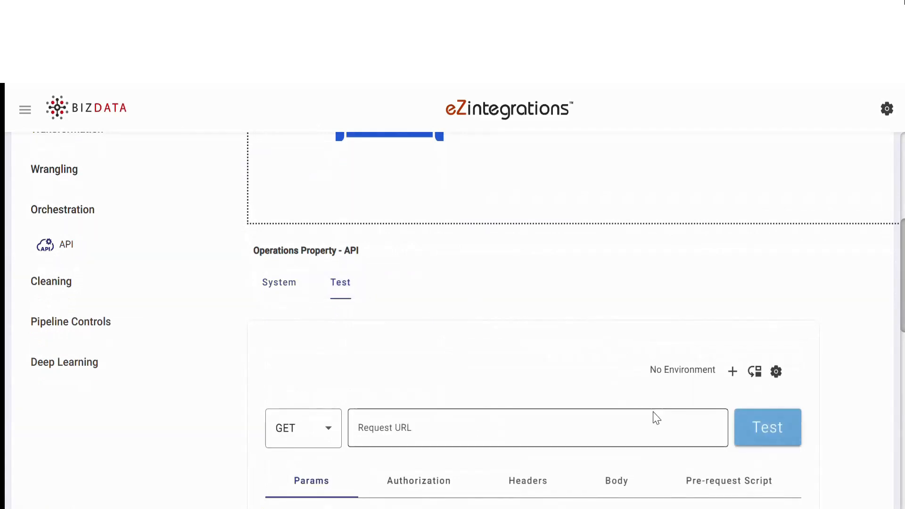
pyautogui.moveTo(903, 295); pyautogui.dragTo(903, 208)
pyautogui.click(551, 238)
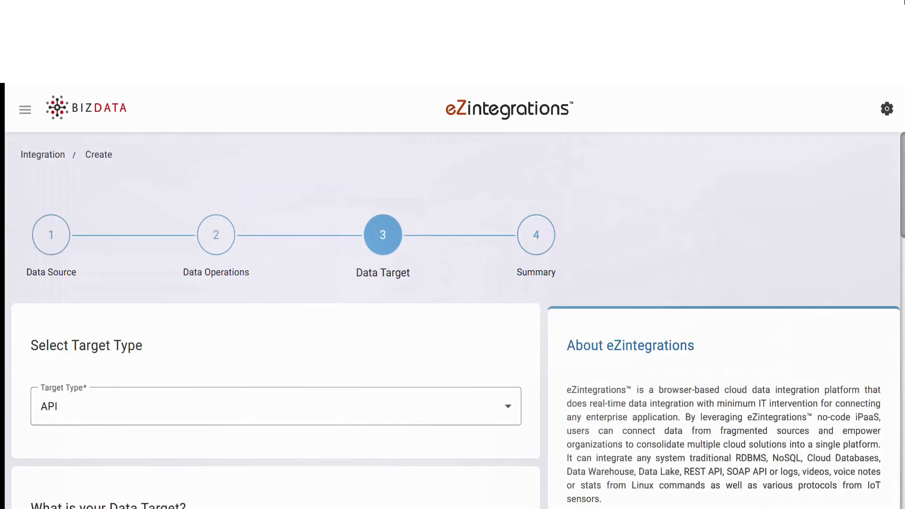
pyautogui.scroll(-10, 427, 323)
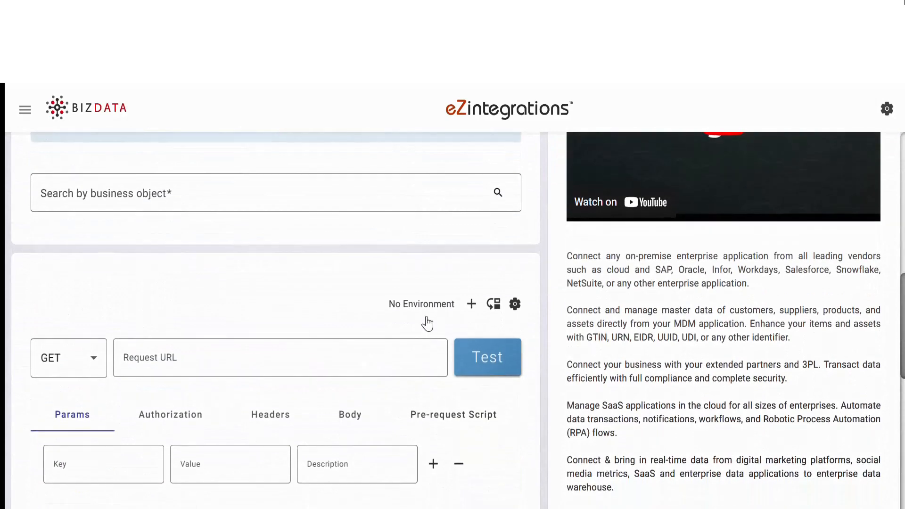